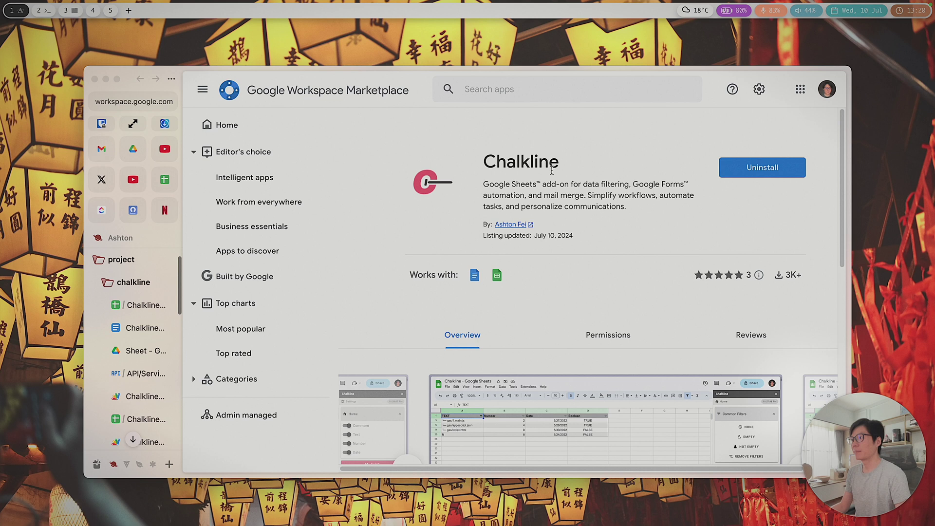
Step: Look over the Chalkline add-on listing, then switch to the Chalkline | Docs | Dev document
left_click_drag(483, 162, 560, 168)
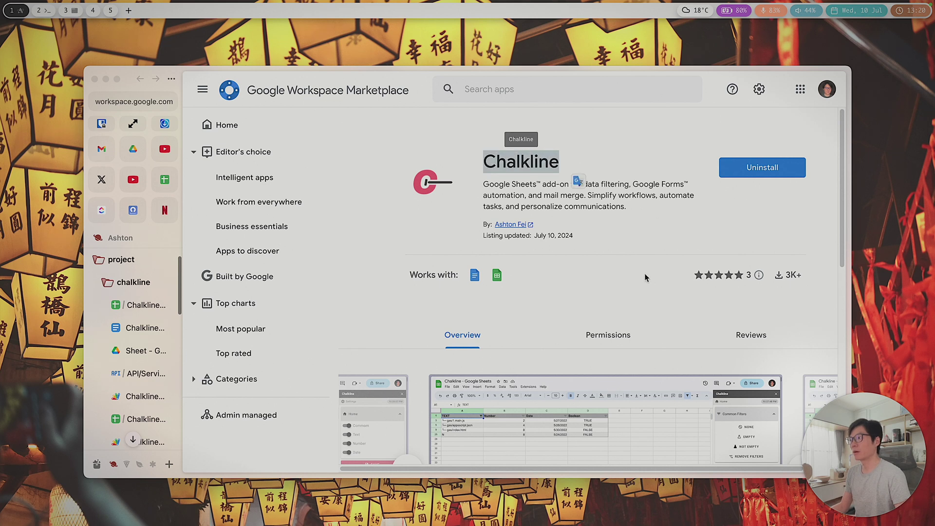
scroll(585, 310, "down", 3)
scroll(585, 310, "up", 2)
left_click(597, 277)
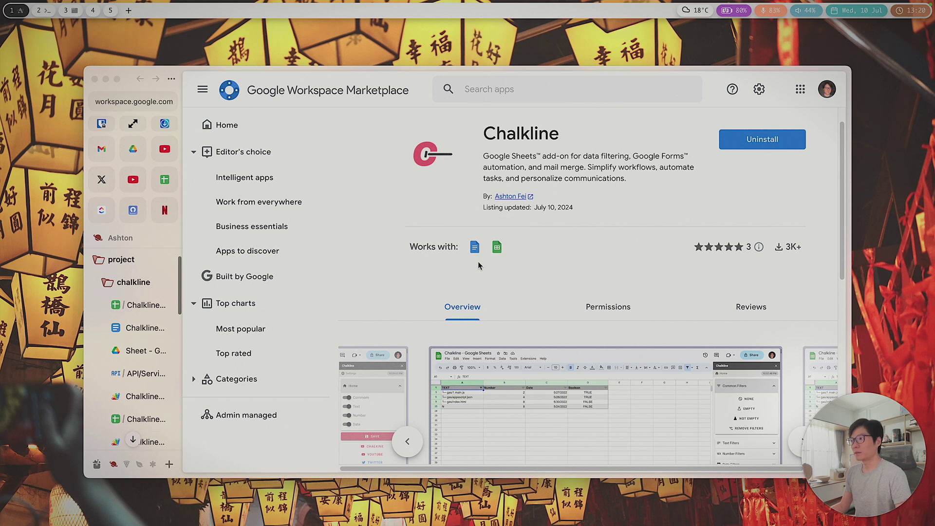
scroll(389, 271, "up", 1)
scroll(139, 321, "up", 1)
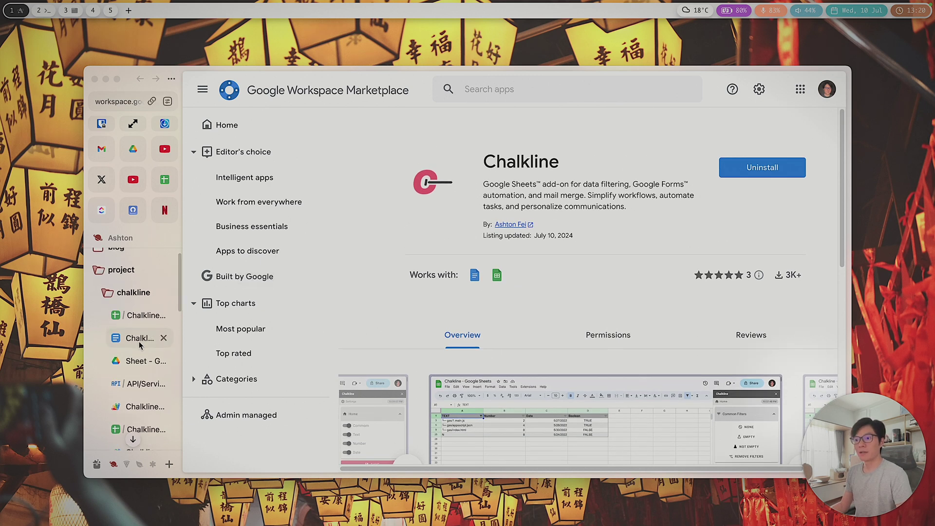
left_click(130, 339)
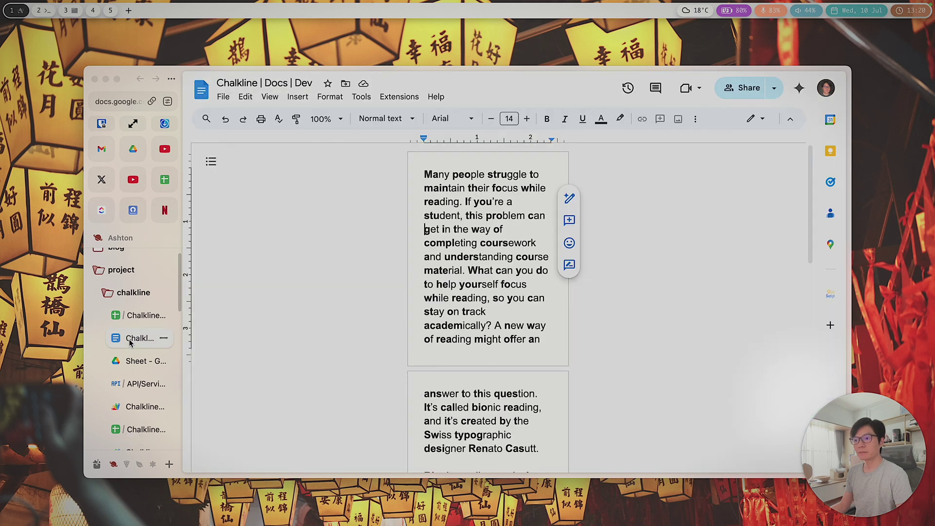
scroll(134, 384, "down", 5)
left_click(136, 396)
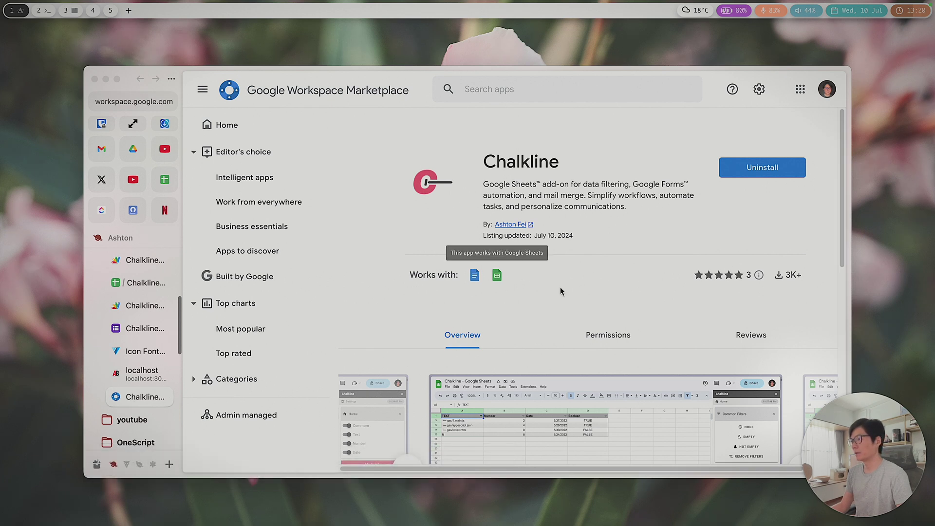
scroll(141, 316, "up", 1)
scroll(144, 293, "up", 1)
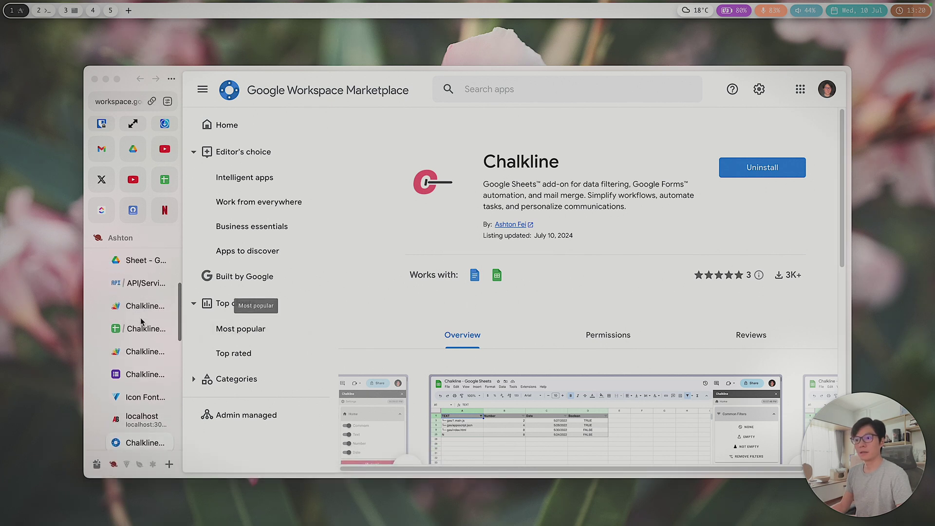
left_click(138, 255)
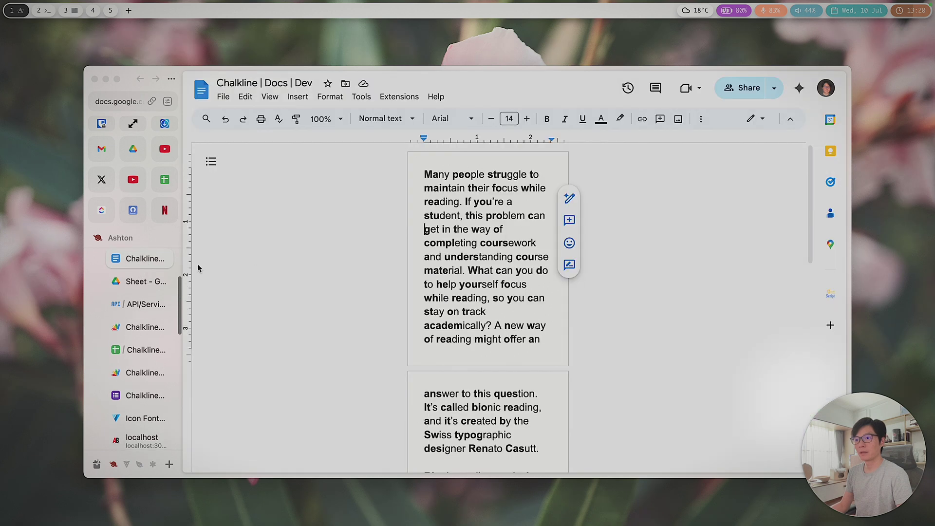
left_click(399, 96)
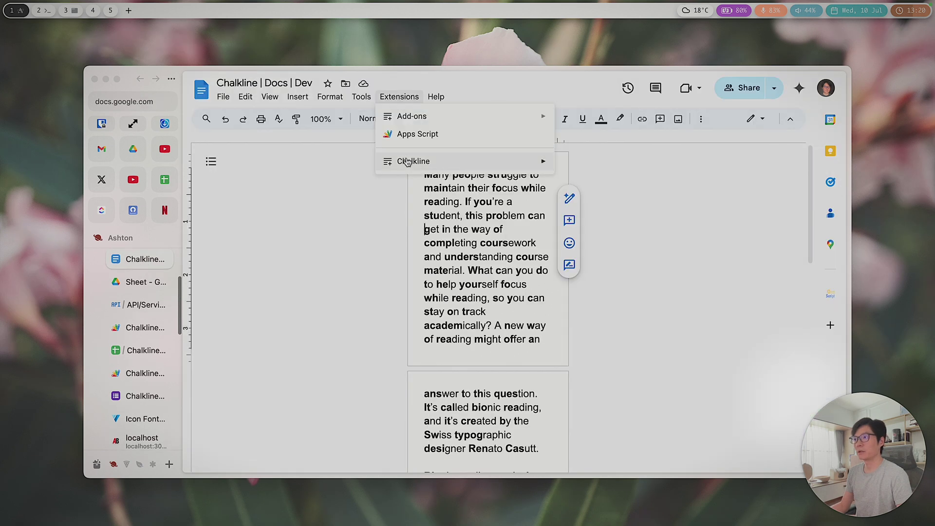
mouse_move(410, 162)
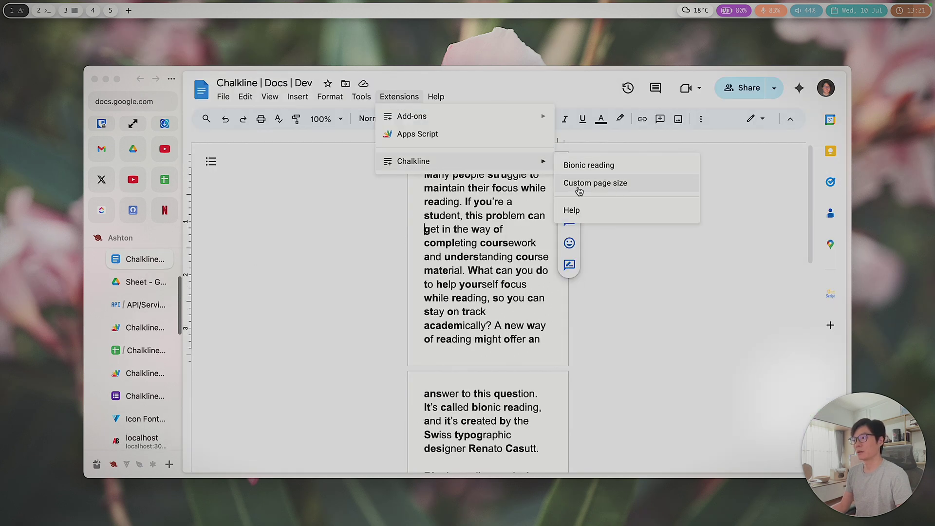
left_click(312, 241)
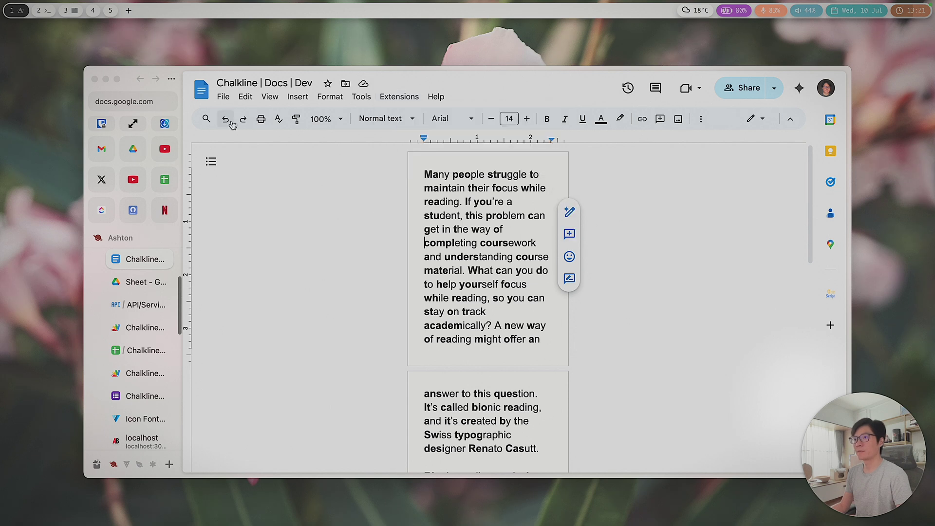
left_click(223, 97)
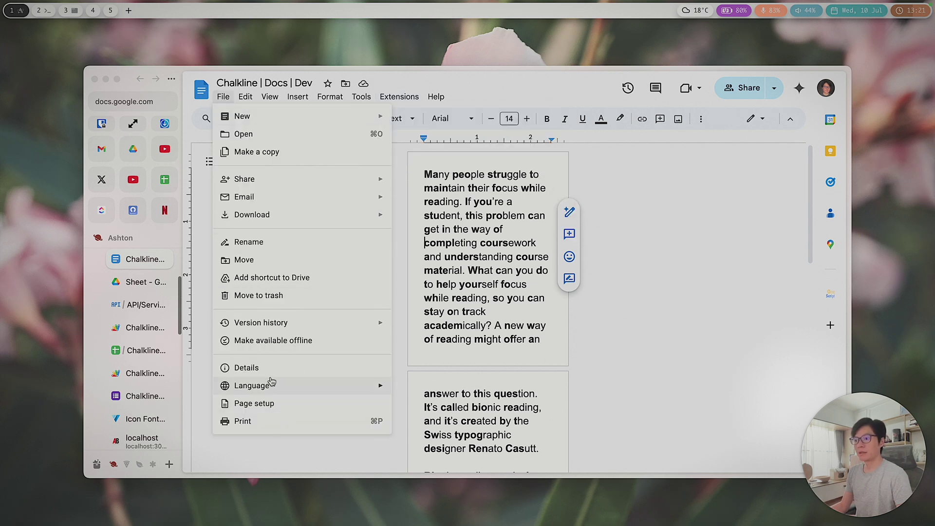
left_click(262, 405)
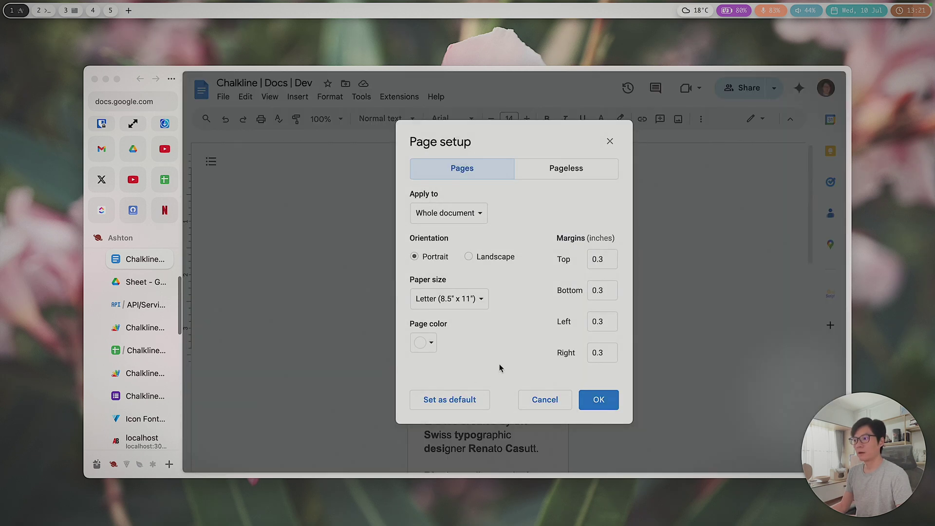
left_click(448, 304)
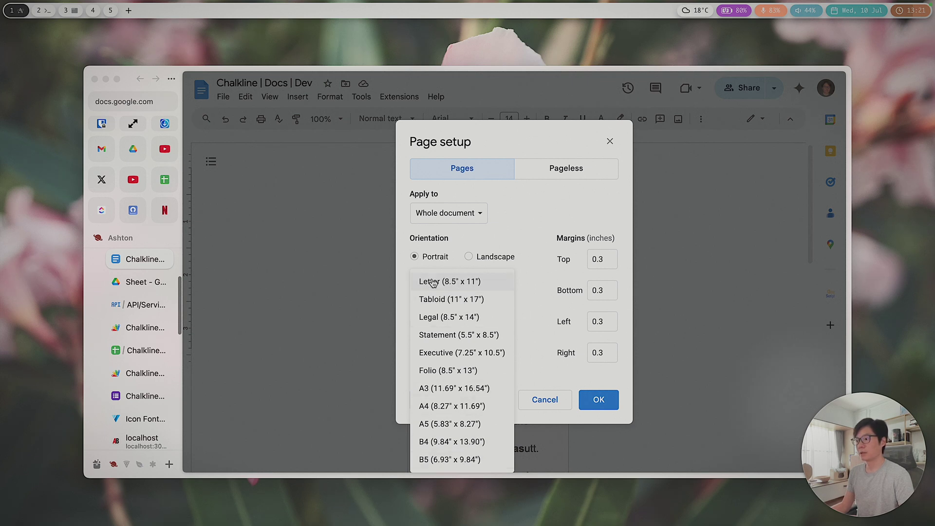
left_click(543, 340)
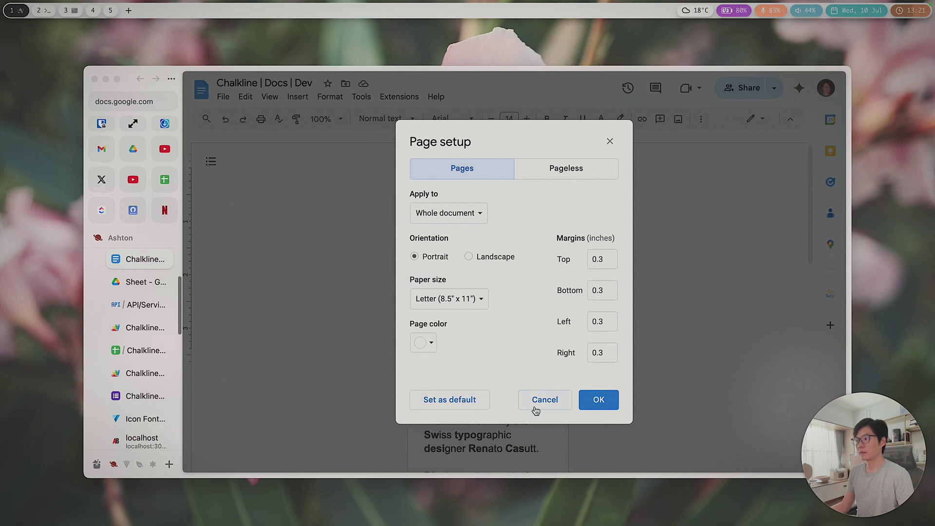
left_click(539, 401)
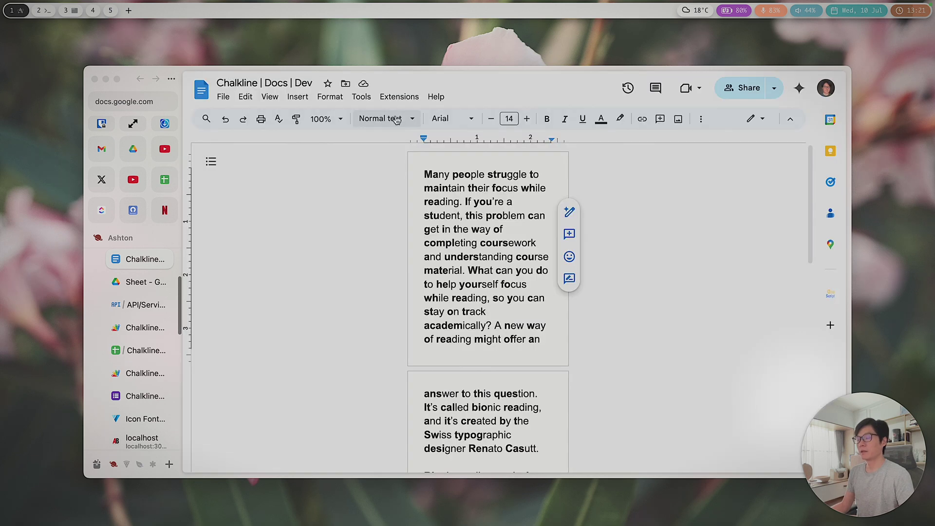
Step: Launch Chalkline's Custom page size prompt from the Extensions menu
left_click(398, 97)
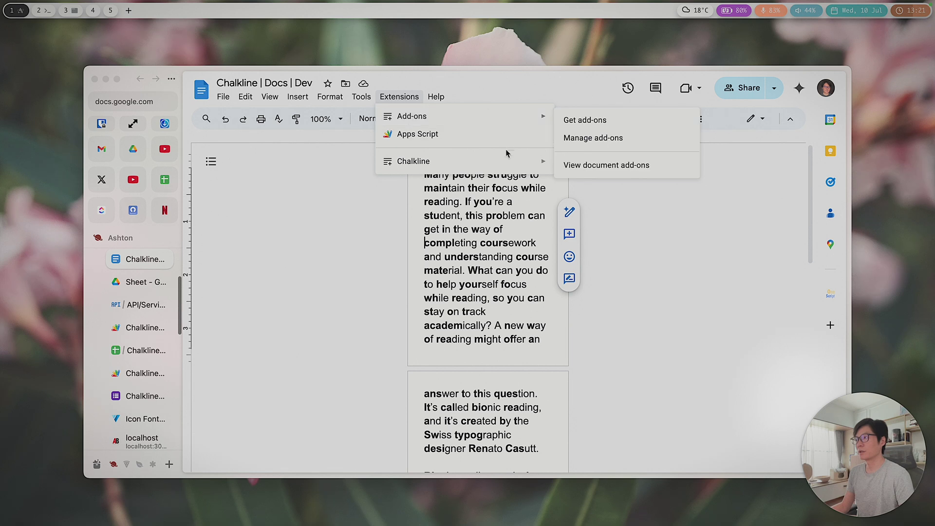
mouse_move(503, 161)
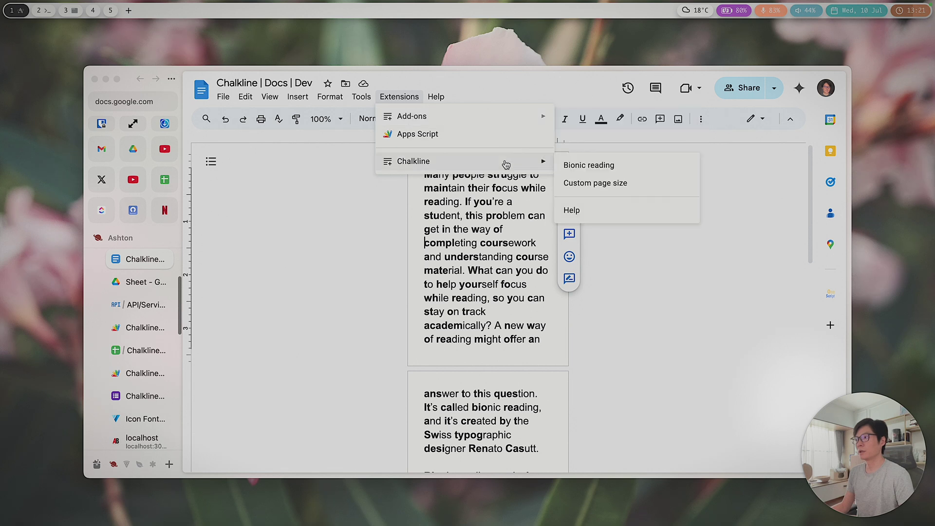
left_click(594, 185)
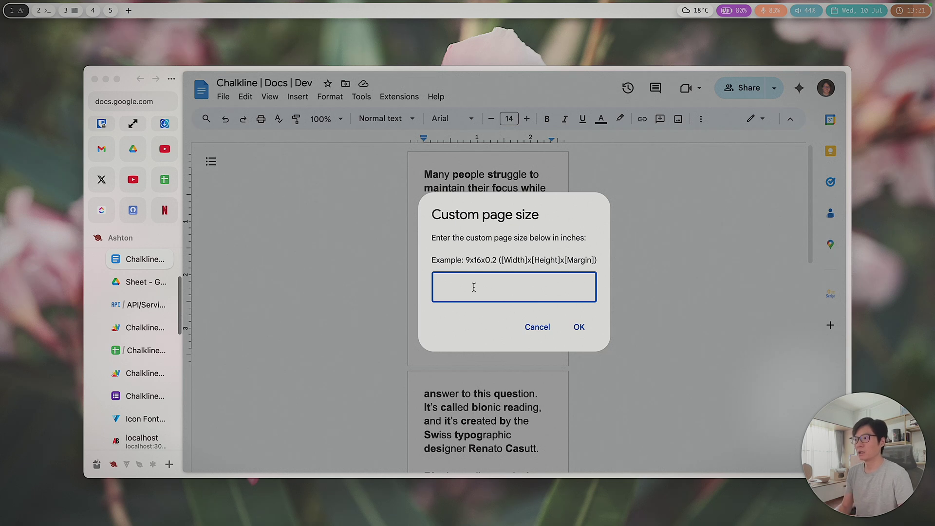
left_click_drag(466, 260, 485, 274)
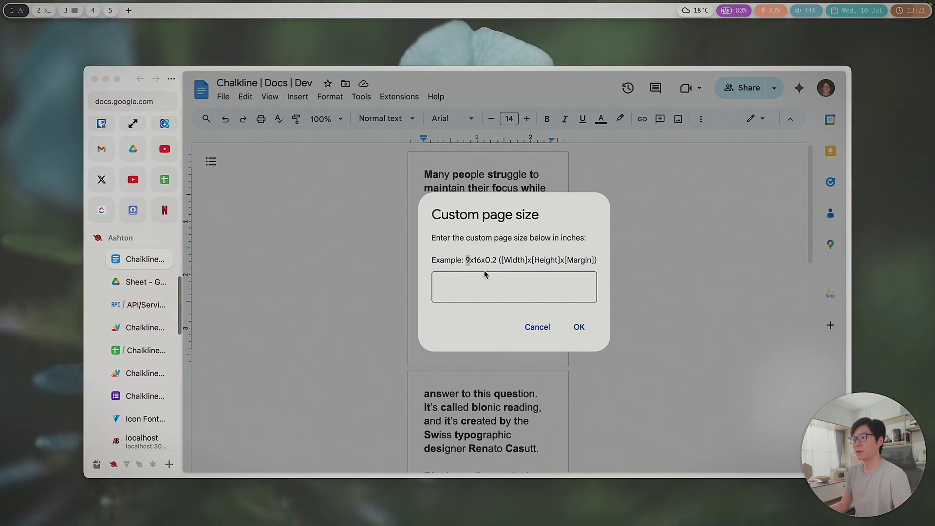
Step: Apply custom page size 5x2.5x0.3: 5 by 2.5 inch pages with 0.3-inch margins
left_click(560, 271)
left_click(561, 281)
left_click(487, 290)
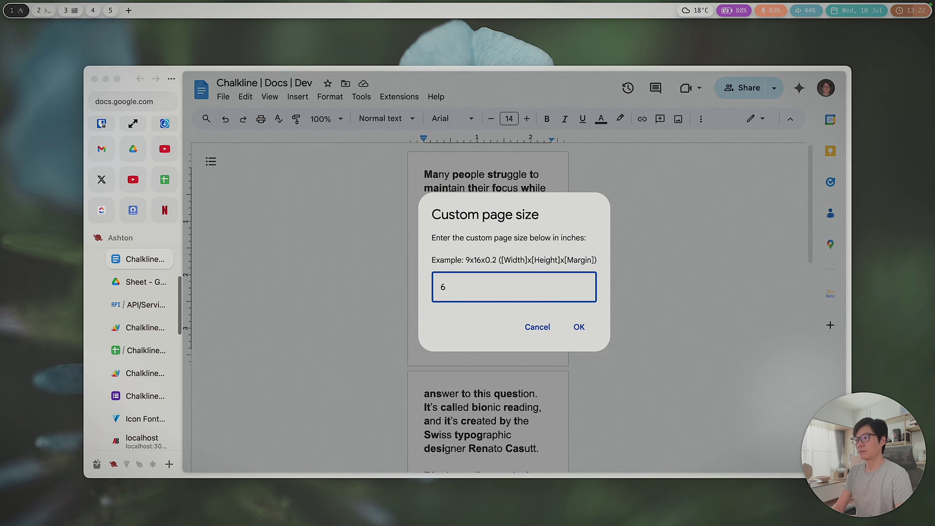
type("5x2.5")
type("x0")
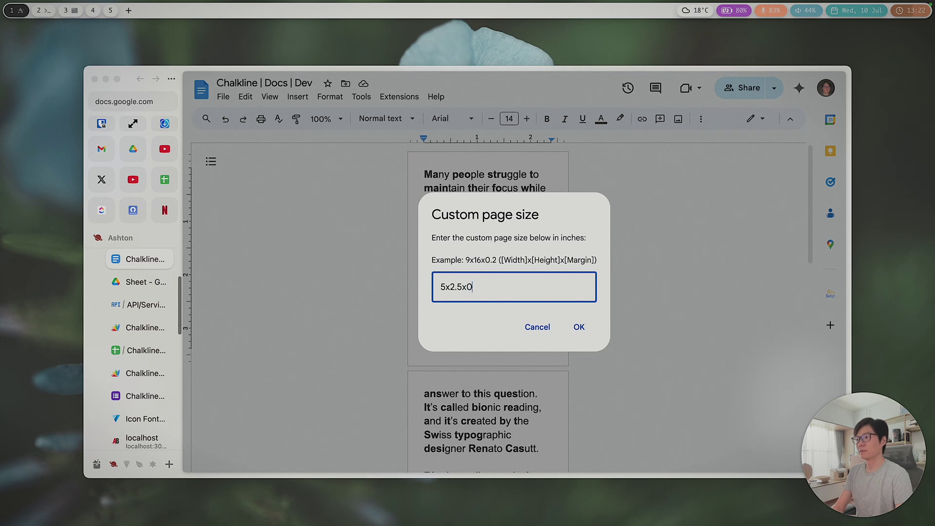
type(".3")
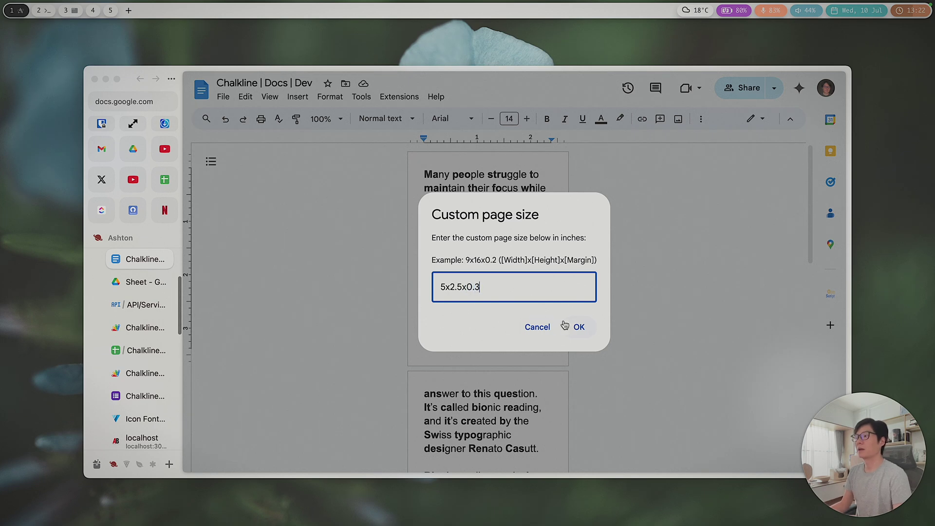
left_click(567, 326)
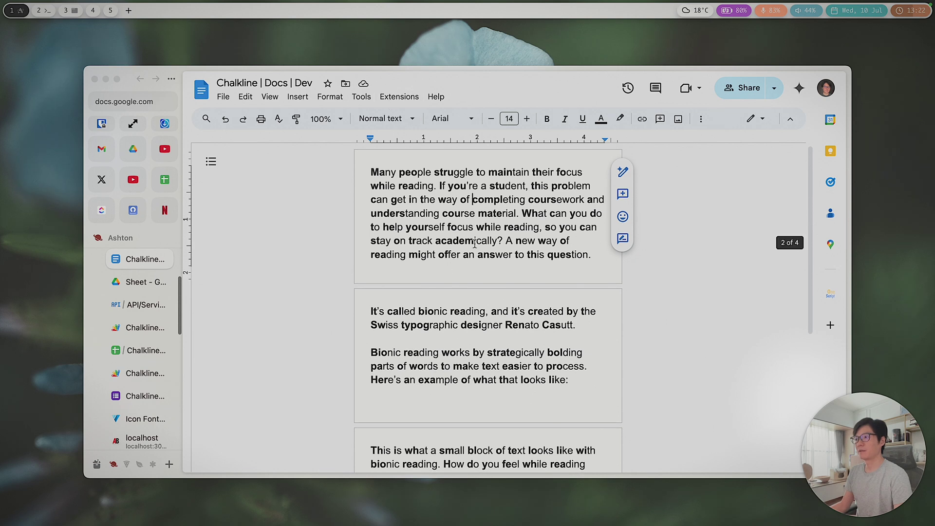
Step: Open the File menu to review the page setup of the resized document
left_click(223, 99)
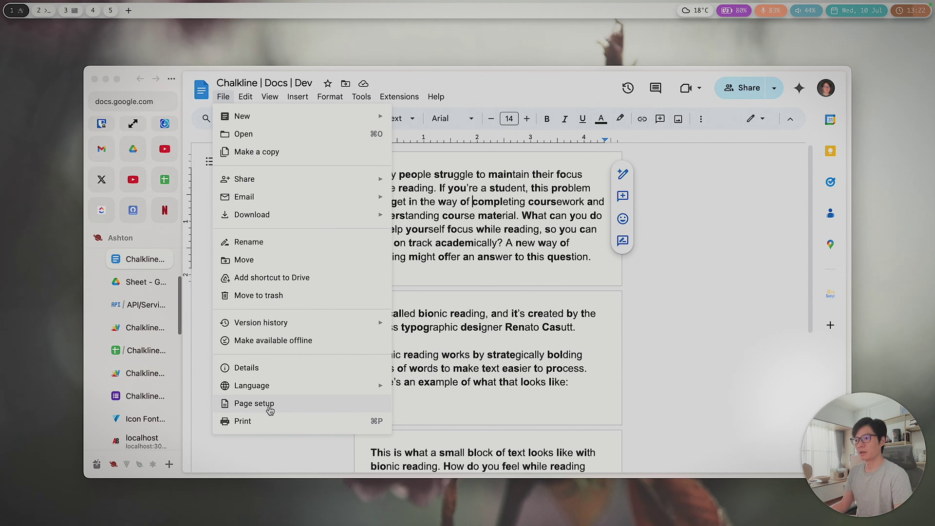
Step: Check Page setup, close it unchanged, and dismiss the Chalkline extensions menu
left_click(284, 409)
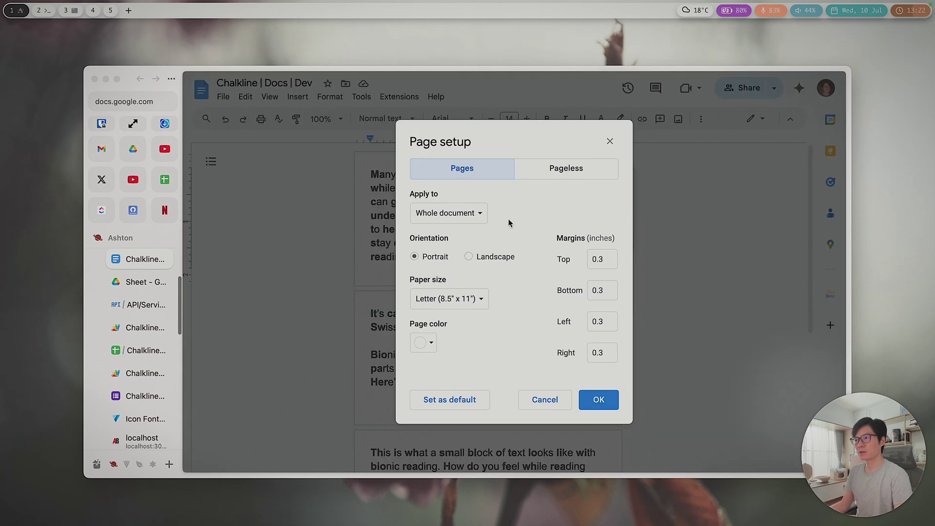
left_click(610, 141)
left_click(399, 97)
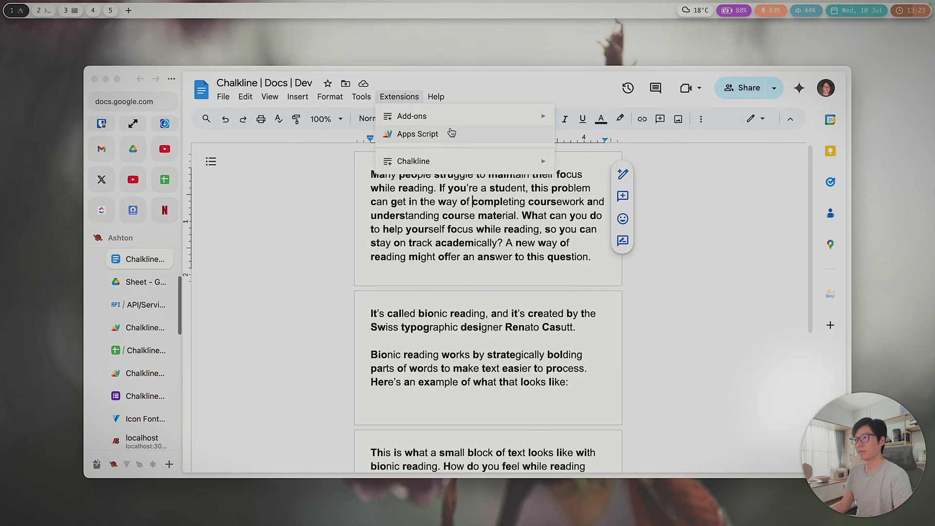
mouse_move(409, 166)
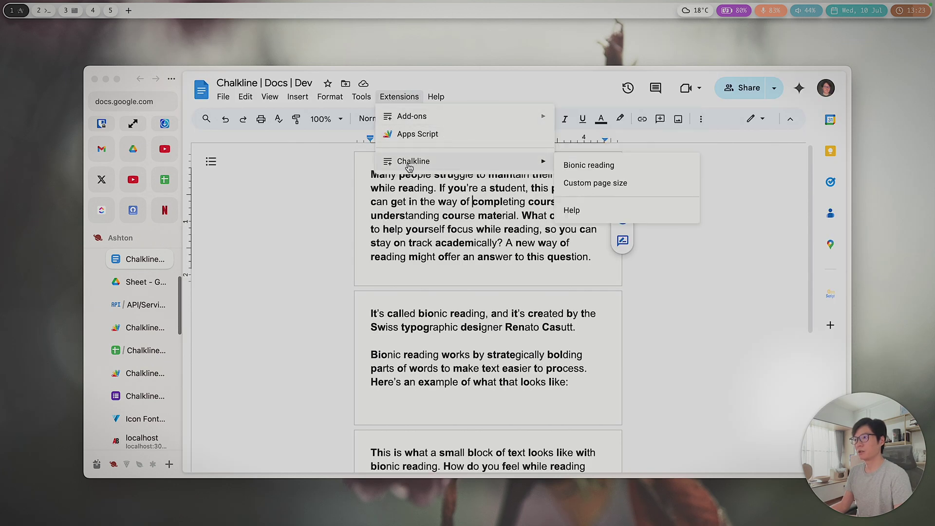
left_click(470, 257)
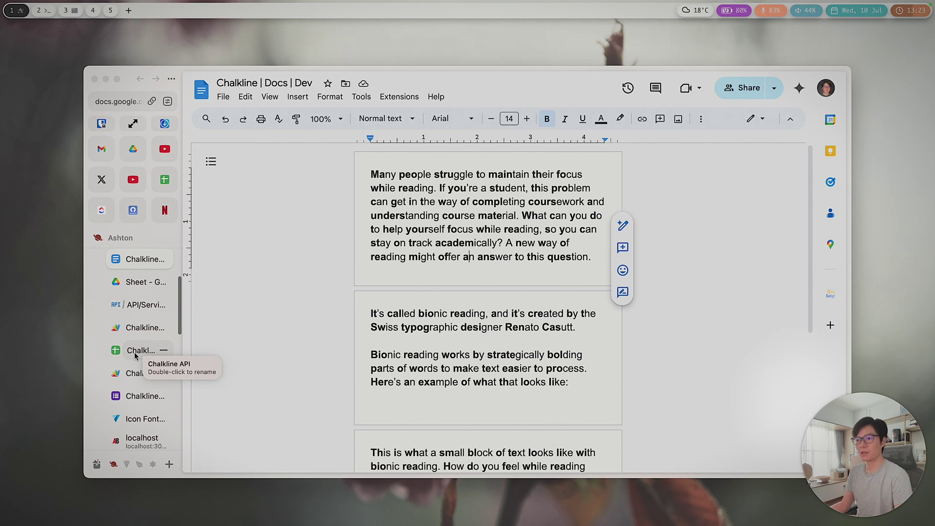
Step: Switch to the Chalkline | Sheets | Dev spreadsheet
left_click(136, 351)
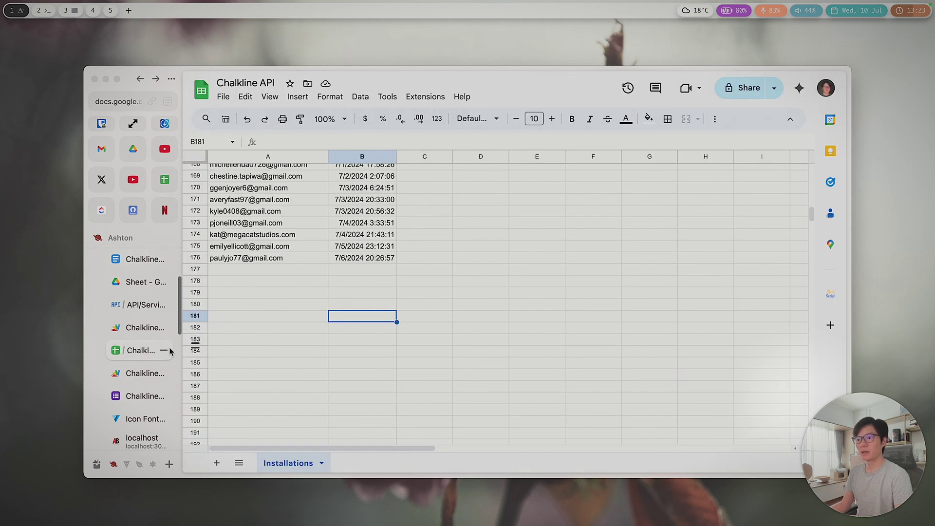
scroll(161, 331, "up", 3)
left_click(136, 326)
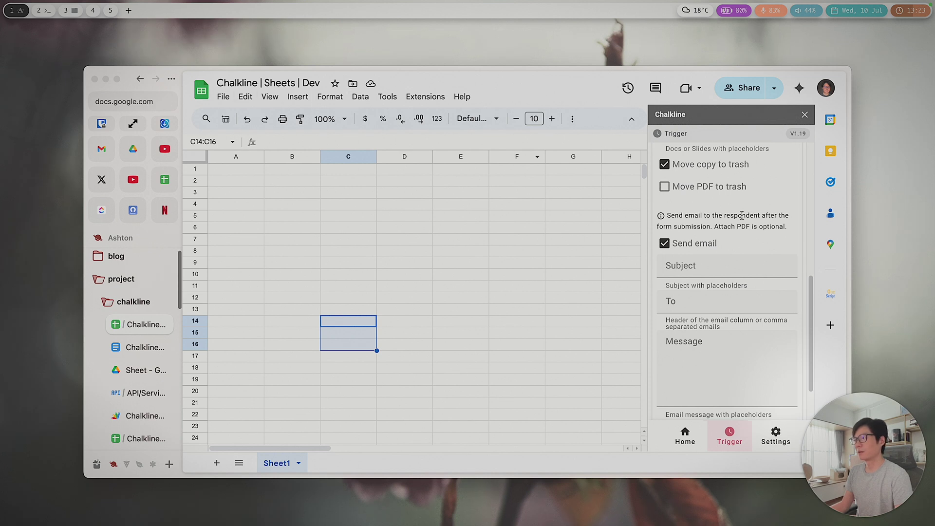
scroll(740, 283, "up", 3)
scroll(739, 281, "up", 2)
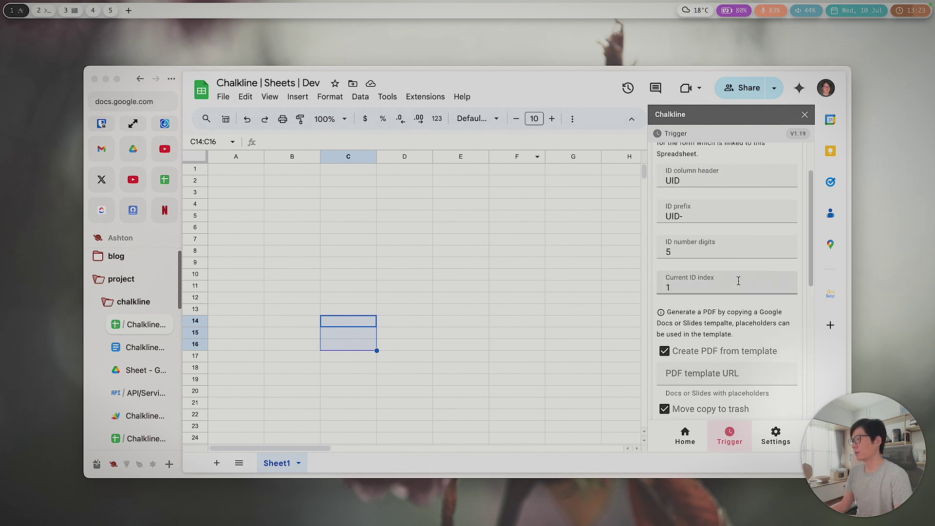
scroll(738, 281, "up", 2)
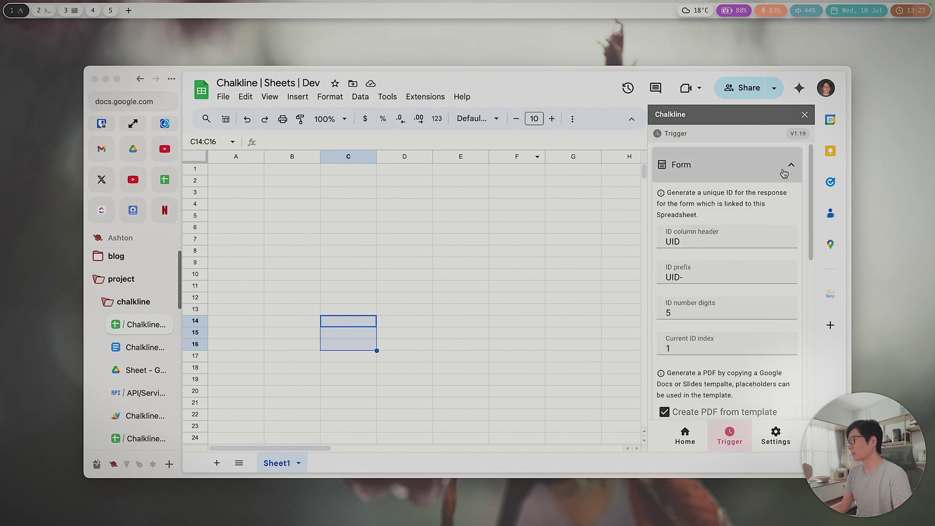
scroll(767, 269, "down", 2)
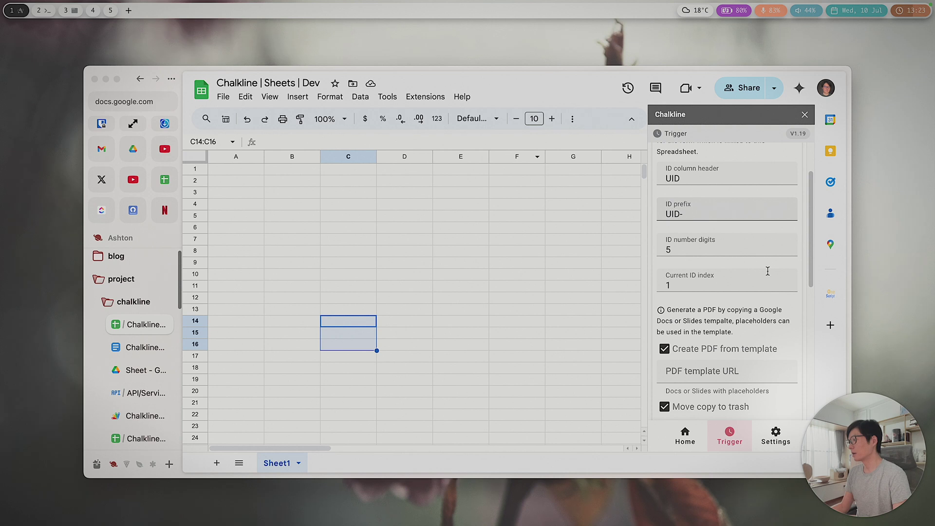
scroll(767, 271, "down", 4)
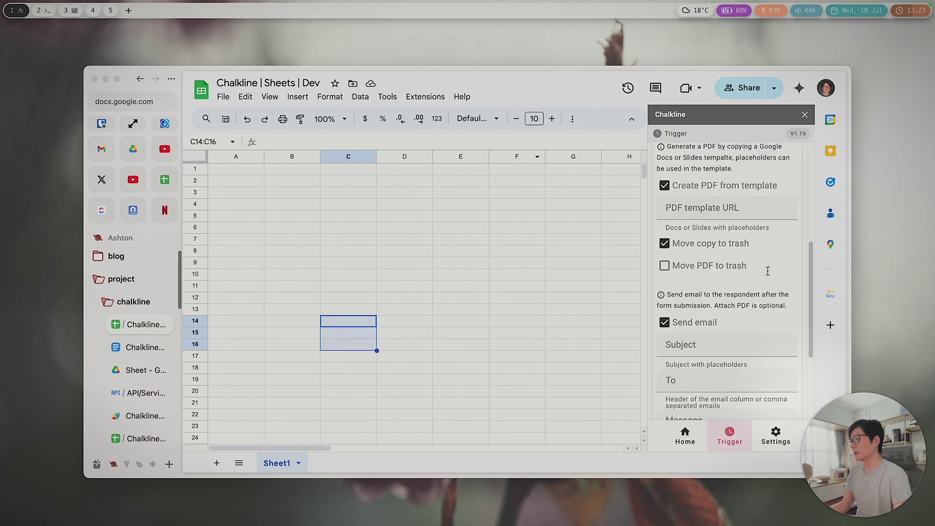
Step: Put the cursor in the Chalkline trigger's Send email To field
left_click(425, 98)
mouse_move(490, 265)
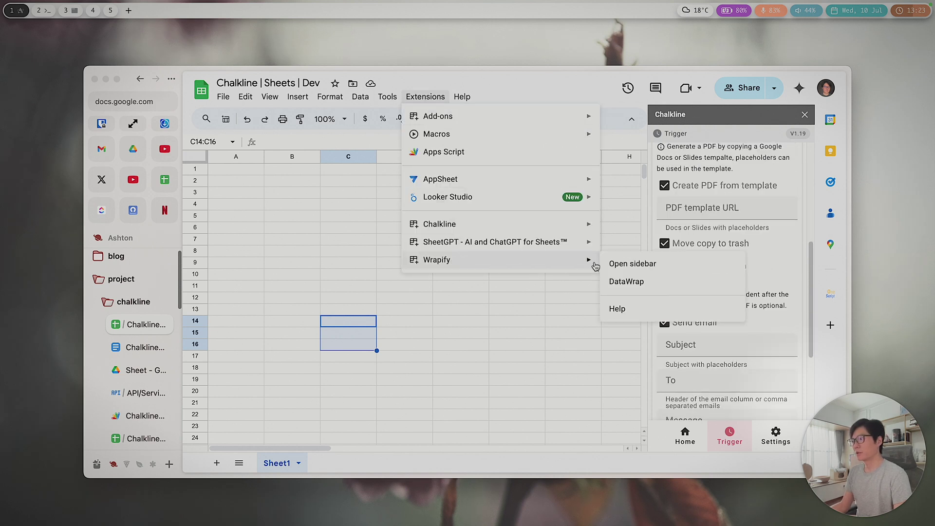
scroll(777, 251, "up", 6)
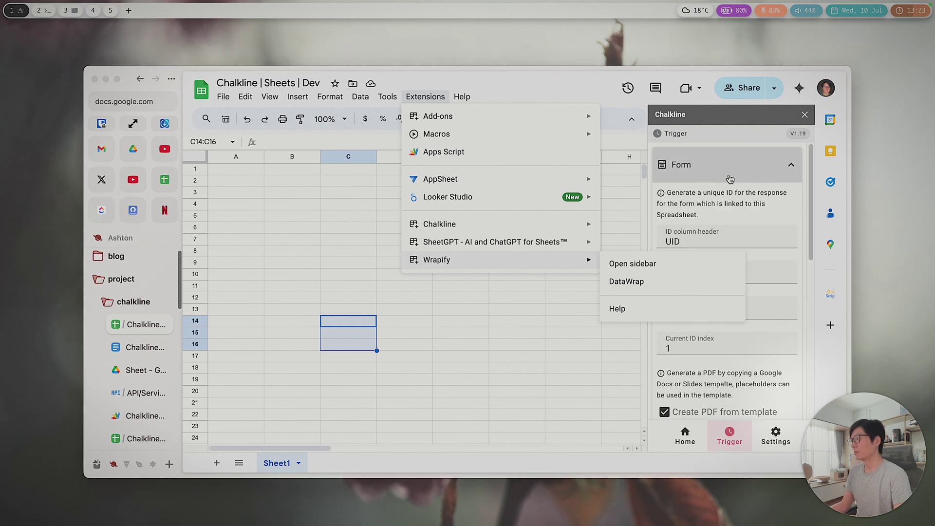
left_click(728, 173)
scroll(794, 189, "down", 10)
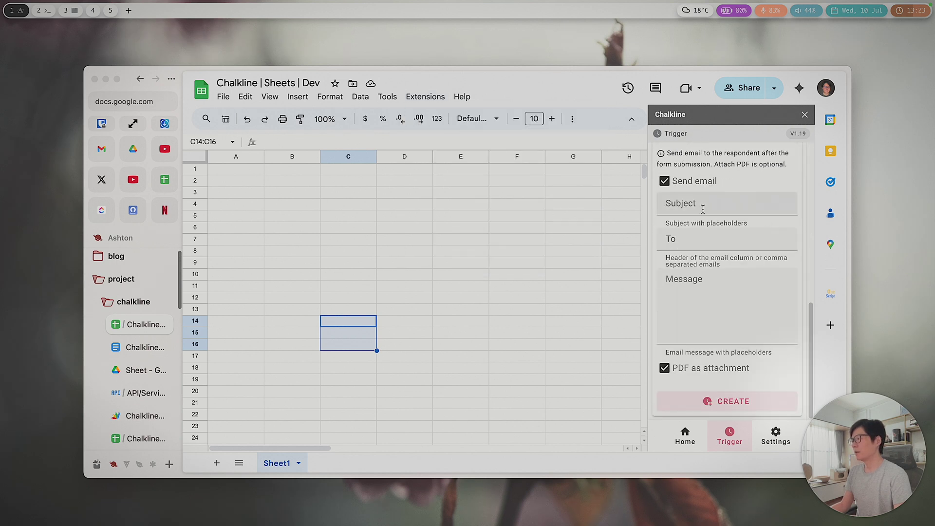
left_click(692, 242)
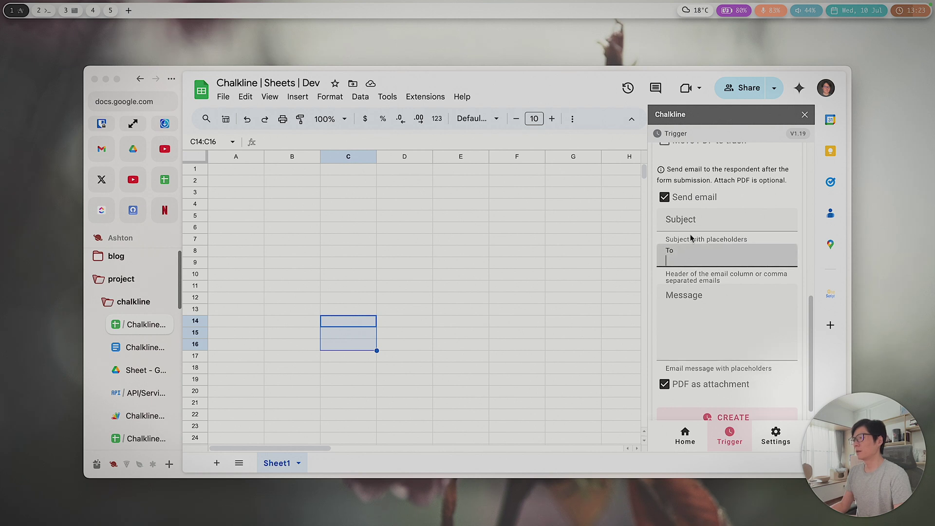
Step: Type a test e-mail address with a trailing comma into the To field
scroll(675, 263, "up", 1)
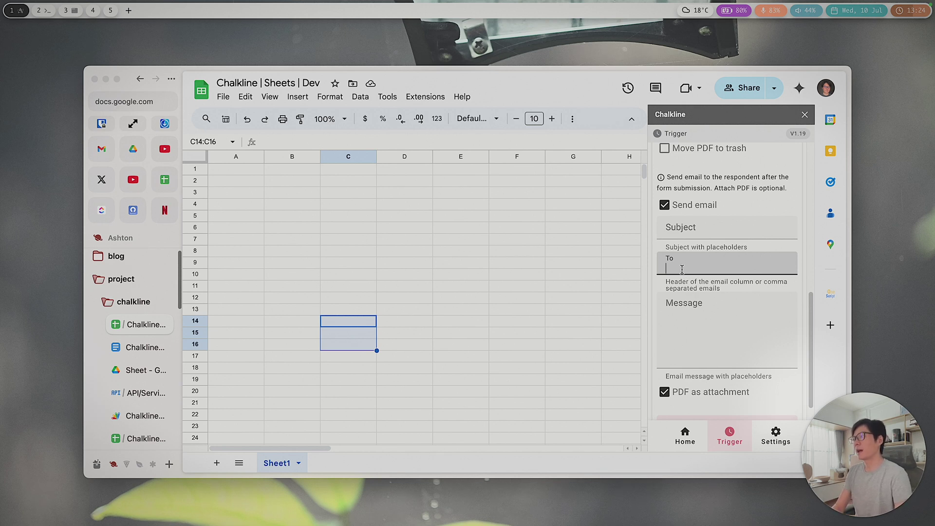
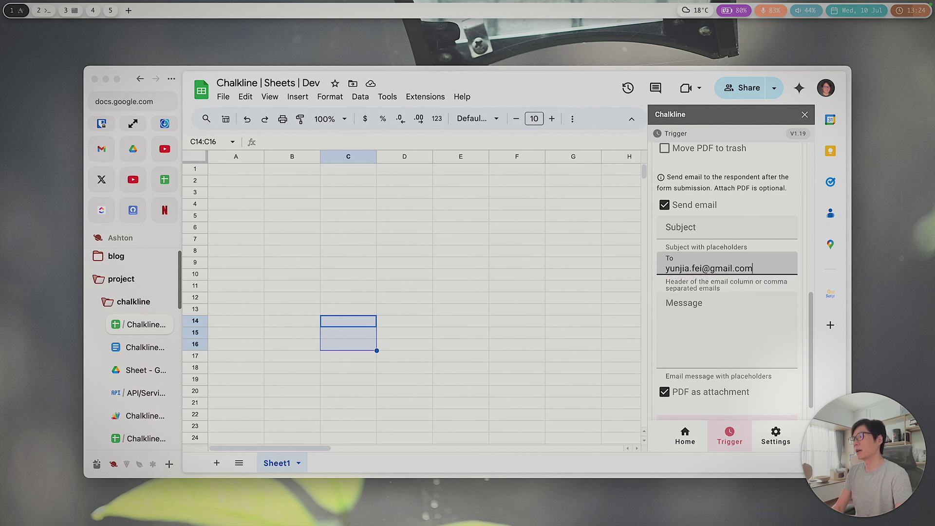
type(",")
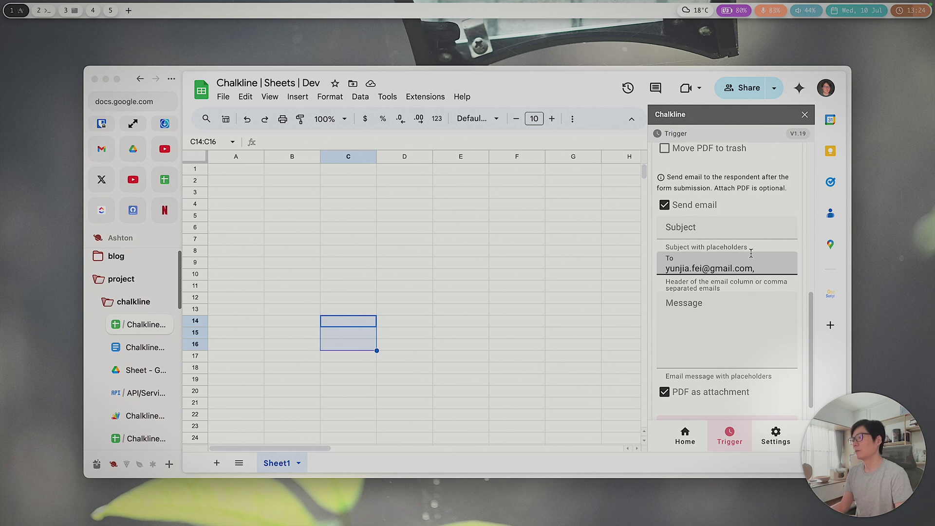
Step: Select the entered e-mail address in the To field for replacement
left_click_drag(770, 268, 658, 271)
left_click(765, 270)
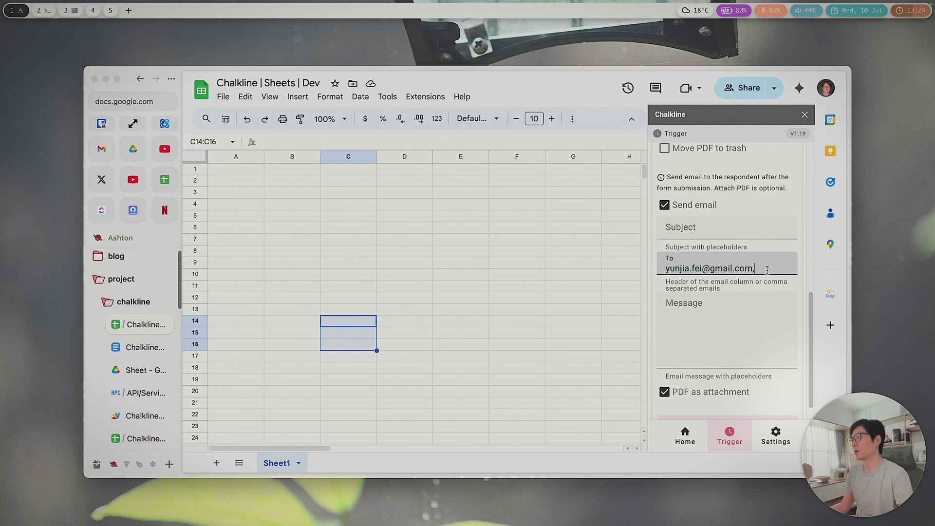
left_click_drag(764, 269, 646, 272)
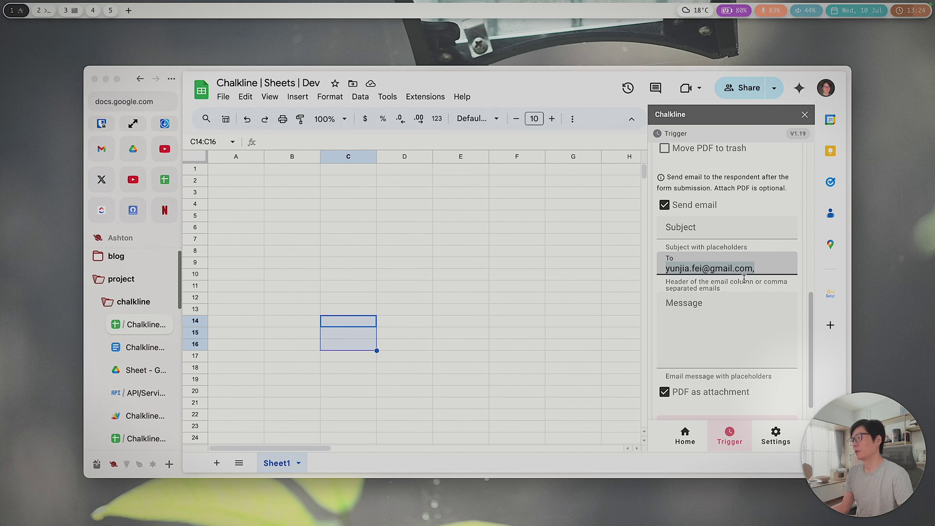
left_click_drag(768, 268, 665, 271)
Step: Replace the recipient with 'Email Address' and scroll the Chalkline sidebar back up
type("Email")
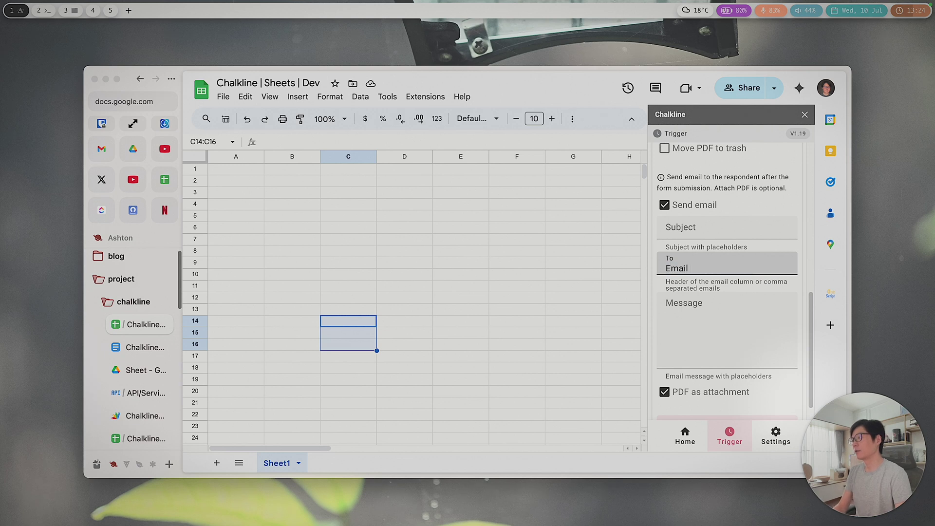
type(" Address")
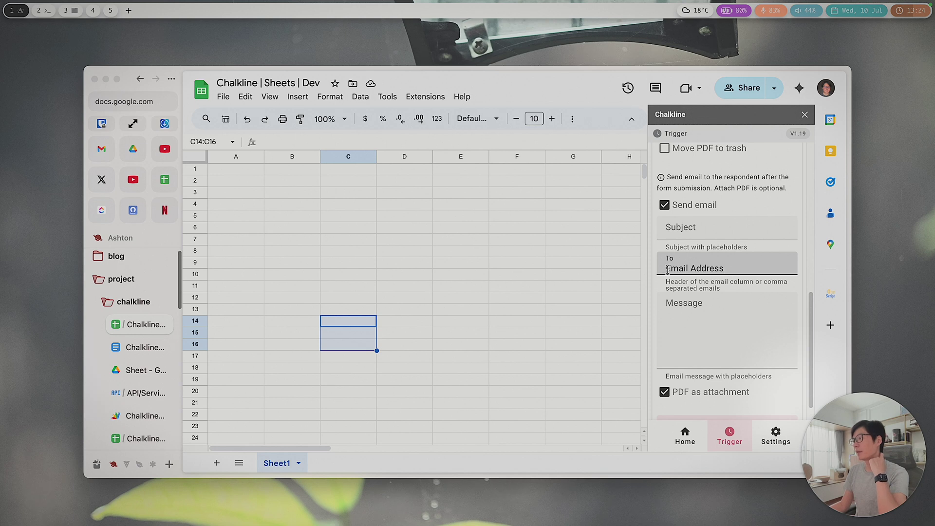
left_click_drag(665, 269, 756, 268)
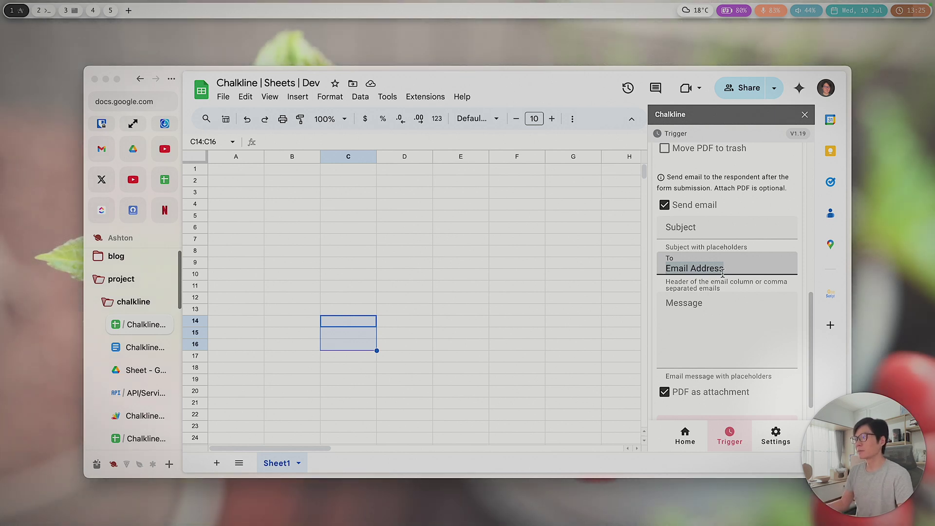
left_click(744, 266)
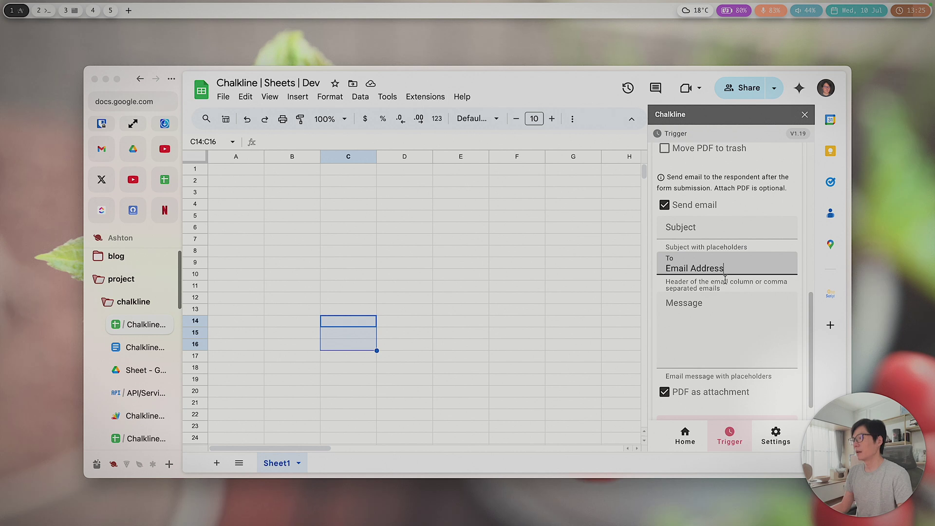
mouse_move(804, 135)
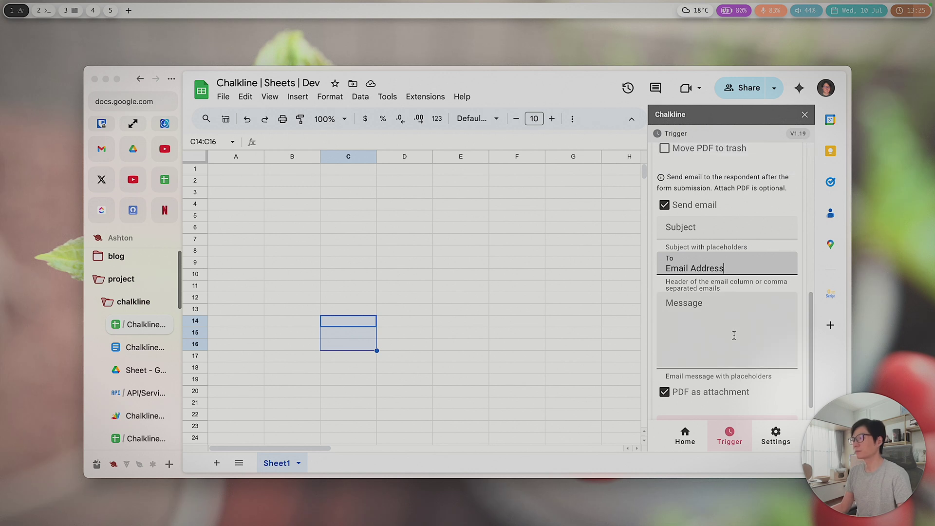
scroll(734, 335, "down", 1)
scroll(734, 335, "up", 5)
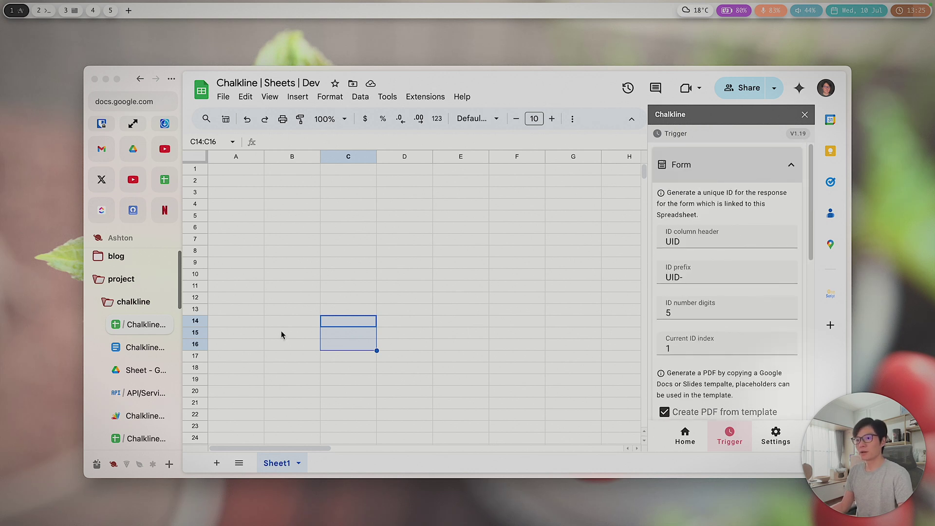
Step: Switch back to the Chalkline | Docs | Dev document and browse its Extensions and File menus
left_click(139, 349)
left_click(399, 96)
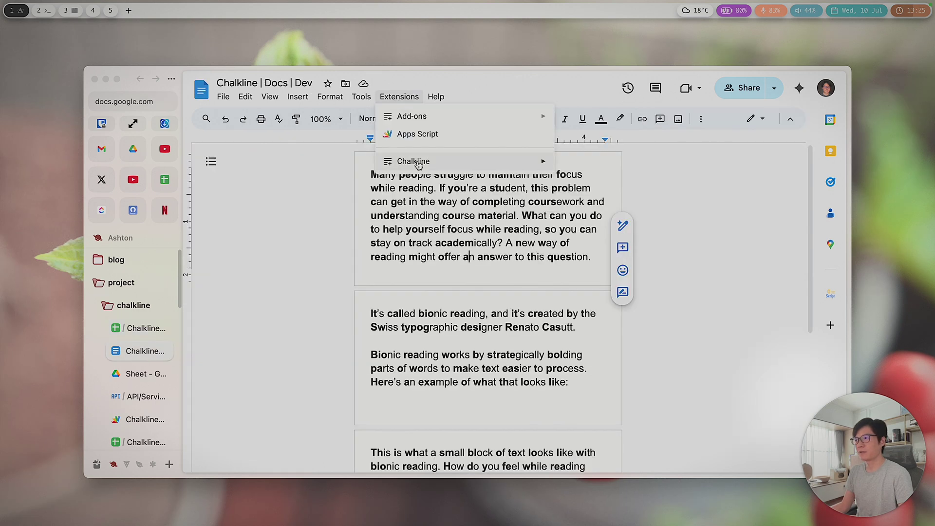
mouse_move(416, 163)
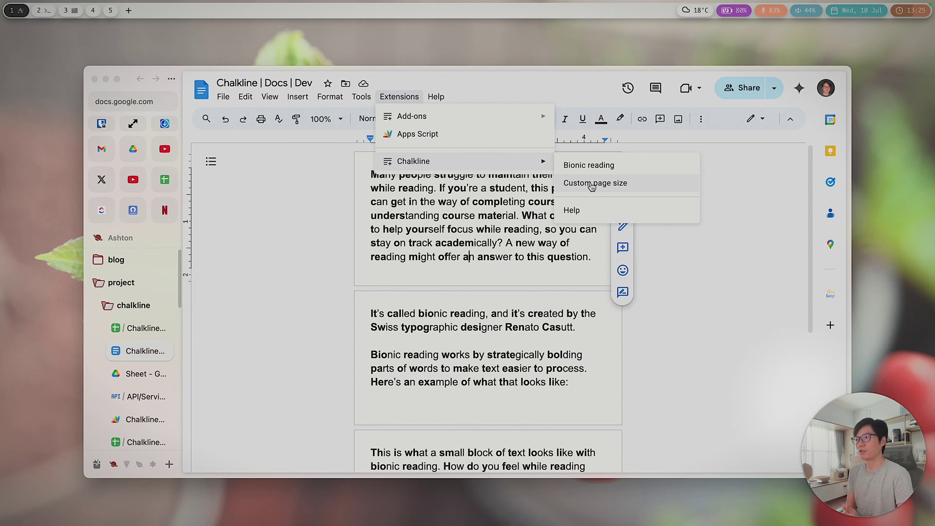
key("Escape")
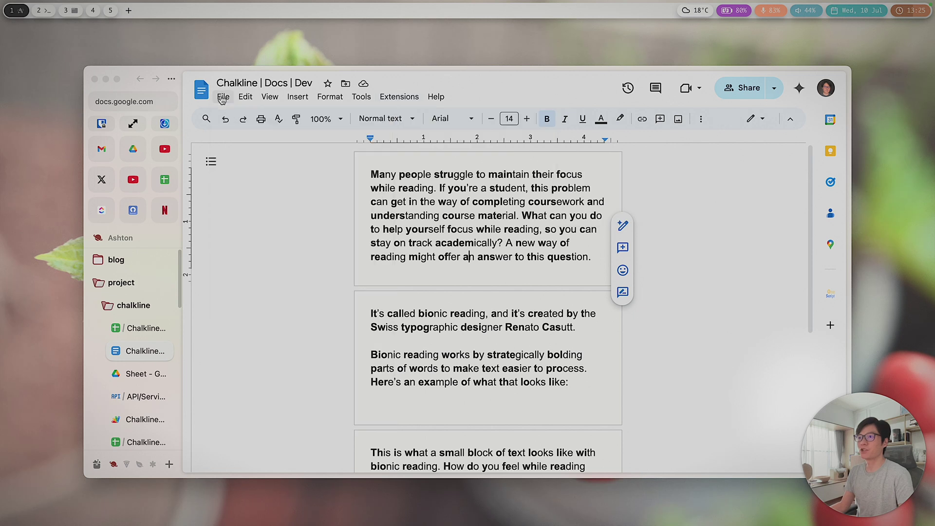
left_click(225, 96)
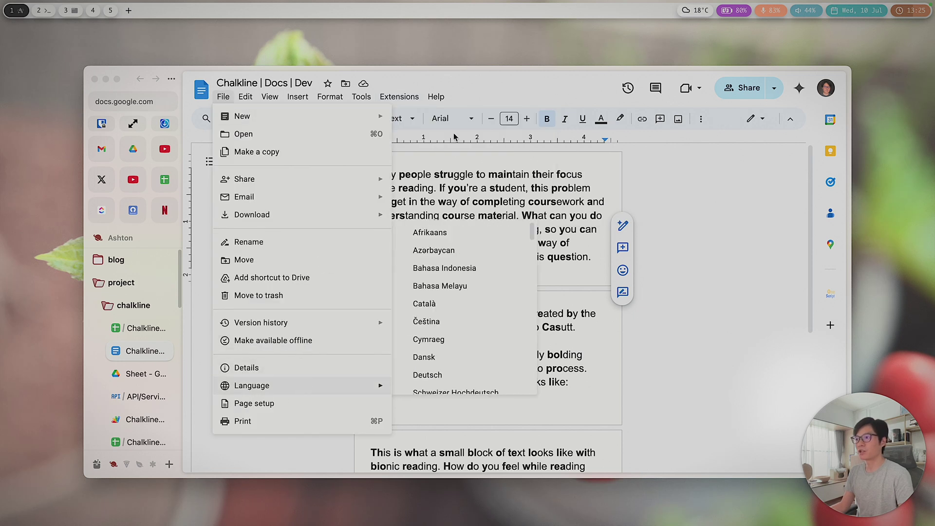
mouse_move(405, 100)
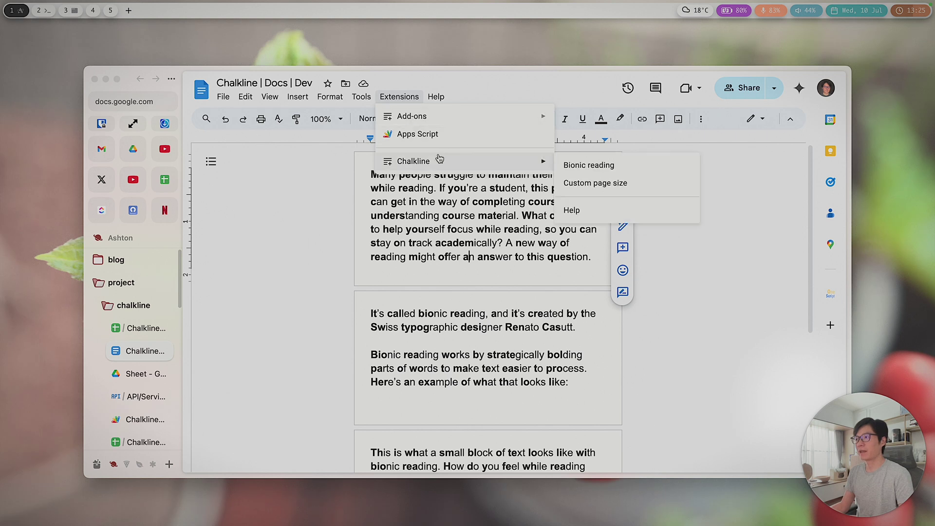